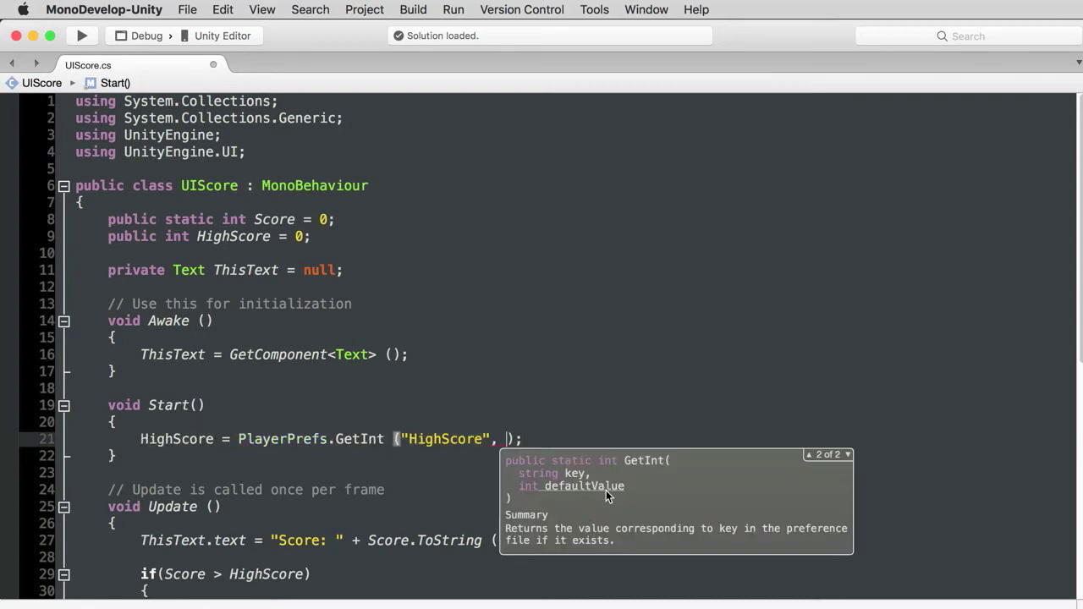
type("0")
Give GetInt("HighScore") a default of 0, then go to line 39 in UpdateHighScore
key("End")
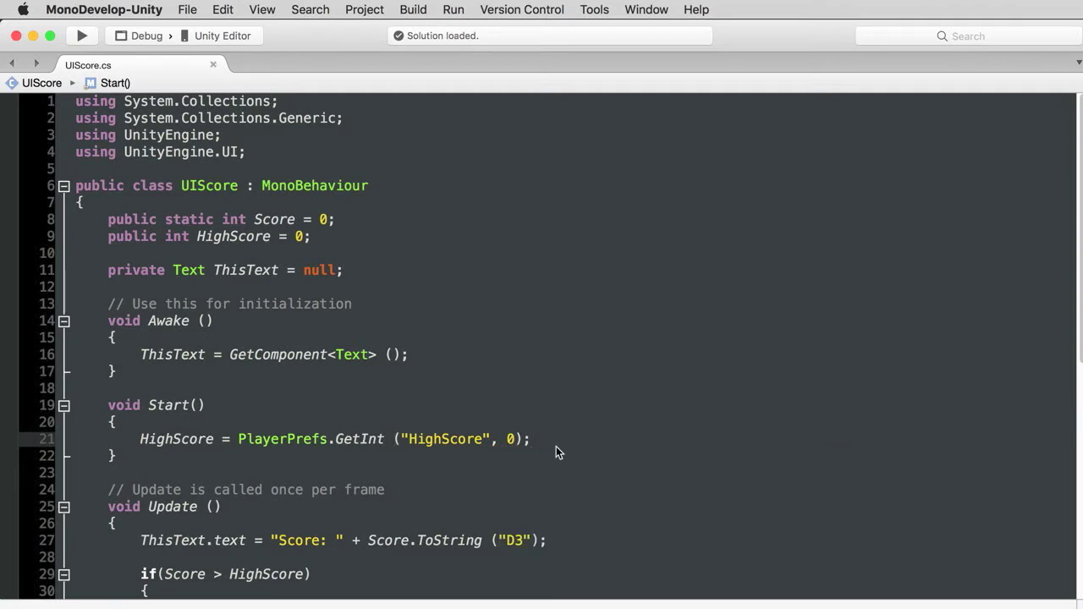
scroll(668, 427, "down", 5)
scroll(668, 428, "up", 2)
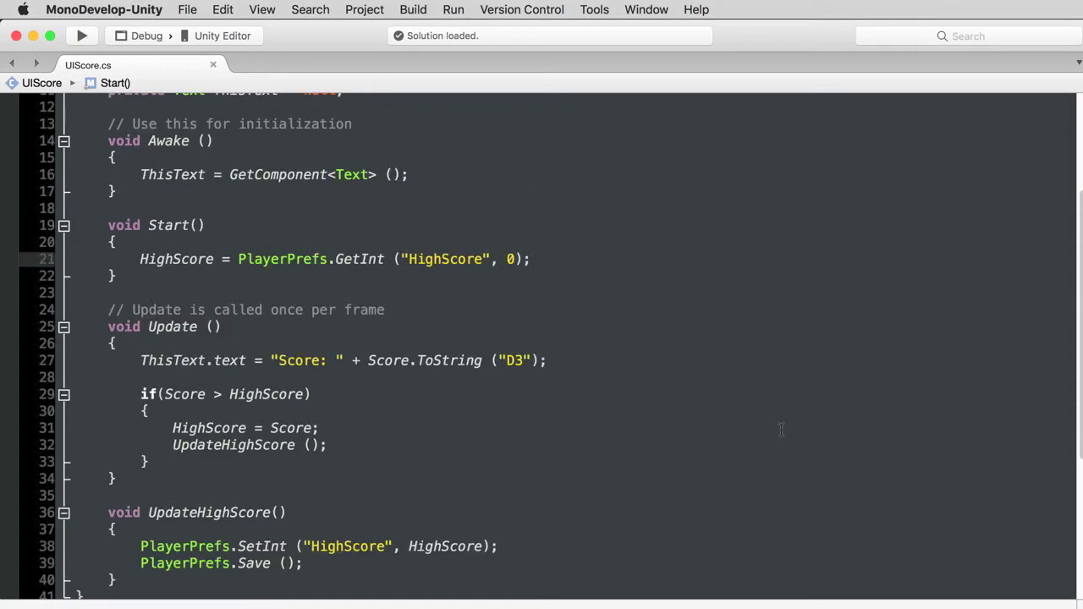
left_click(483, 565)
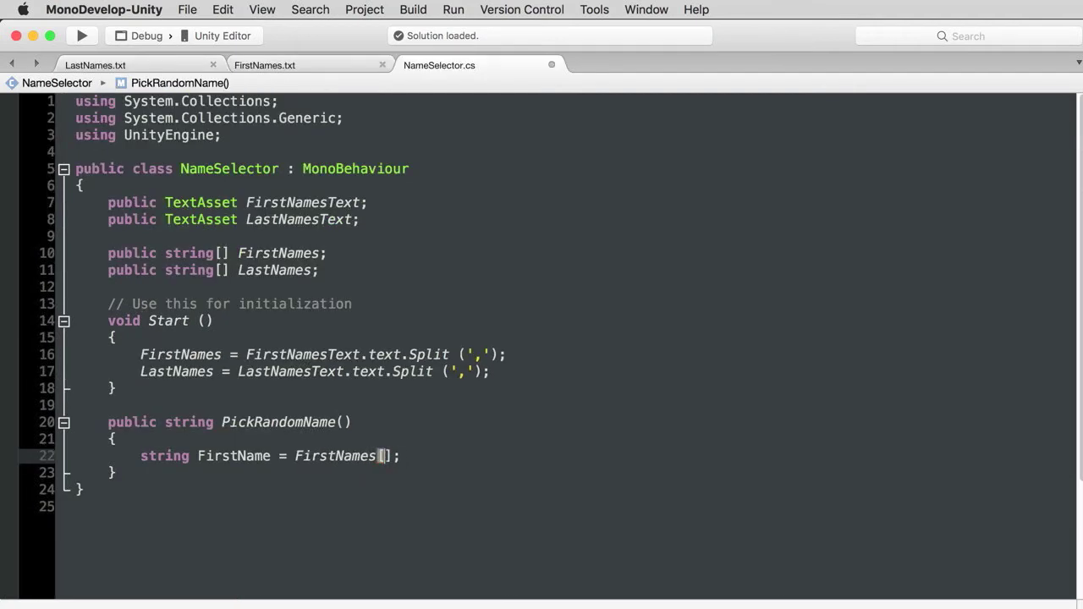
type("Random")
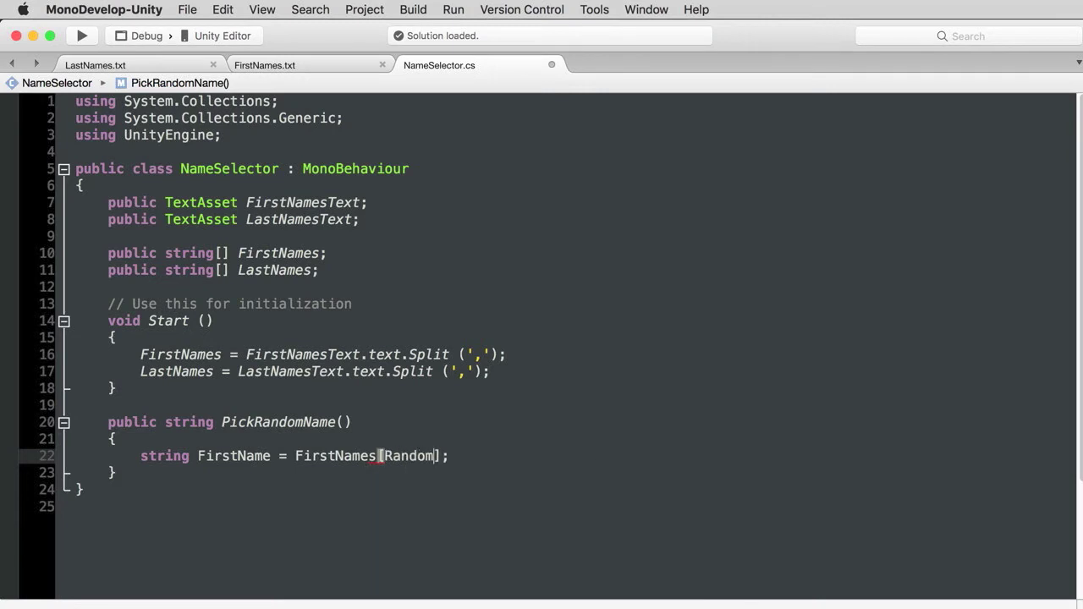
type(".Range(0")
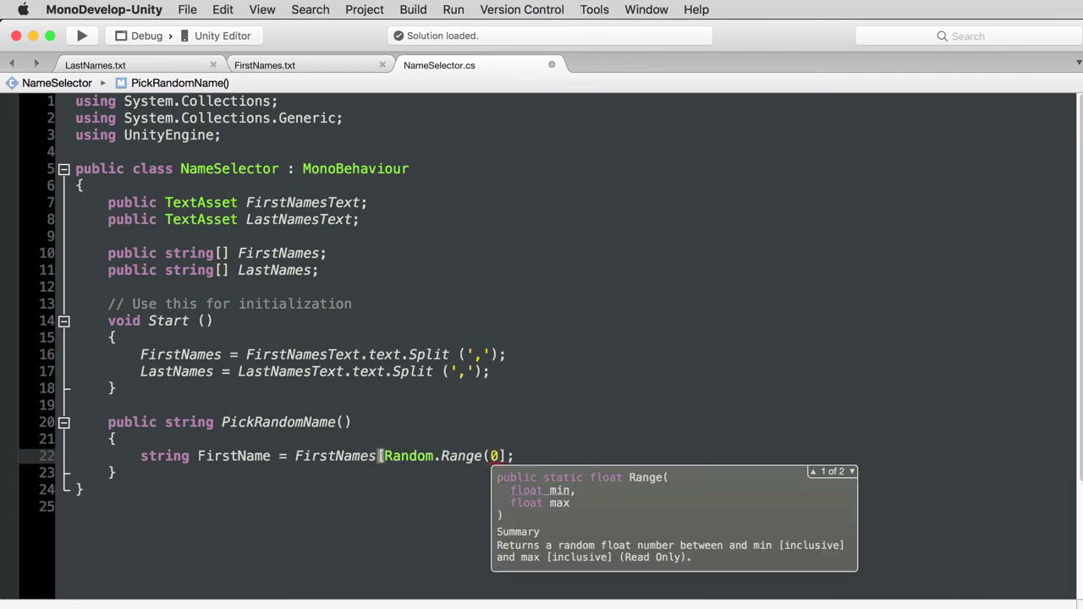
type(",FirstNames")
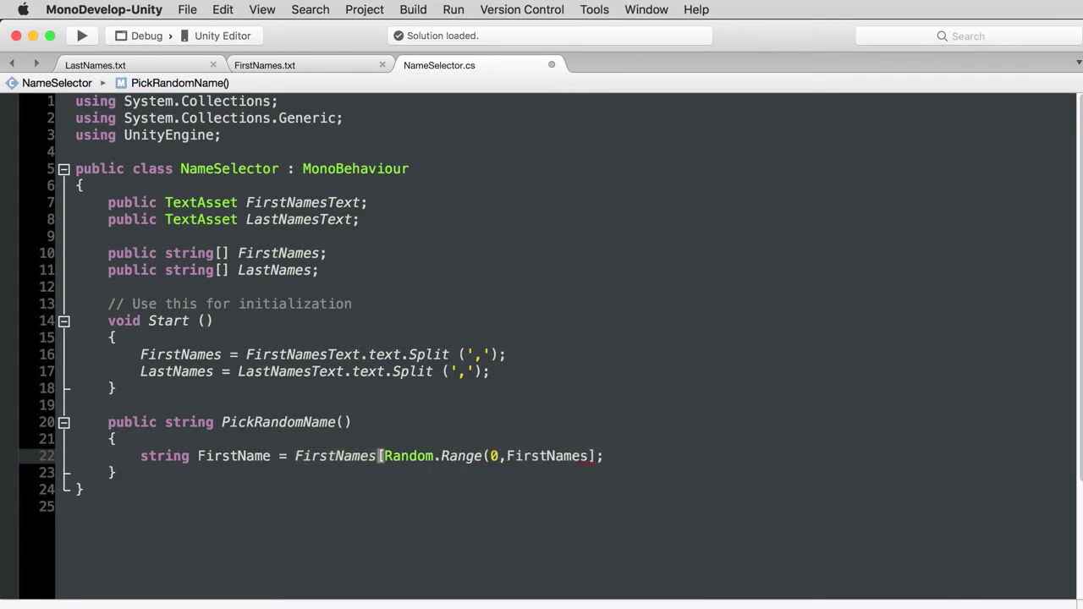
type(".Length]")
Finish the FirstName line with Random.Range(0, FirstNames.Length) and duplicate it below
key("Left")
type(")")
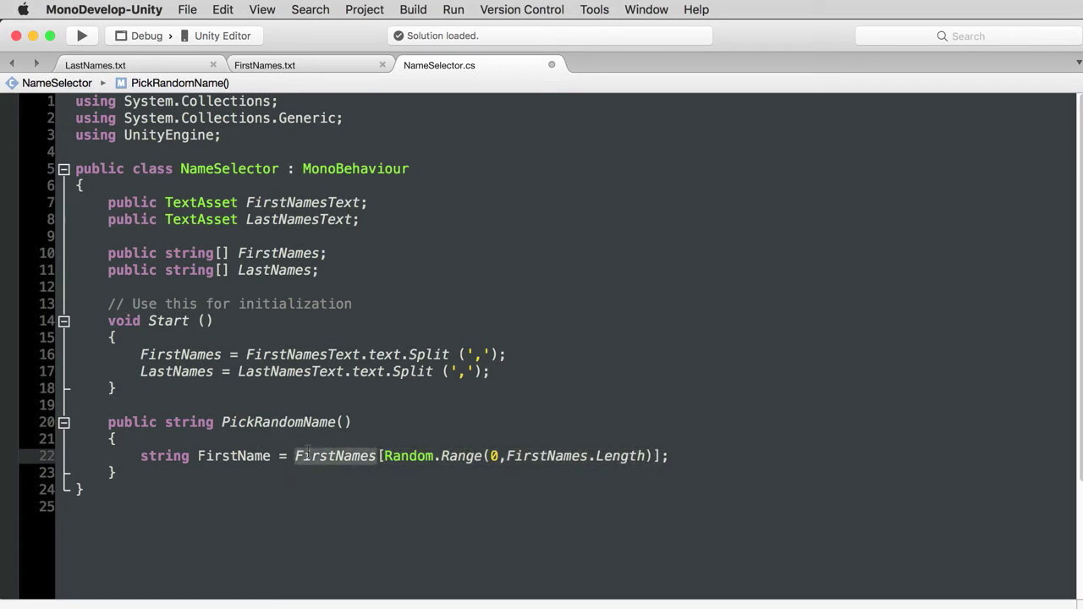
left_click_drag(668, 457, 144, 459)
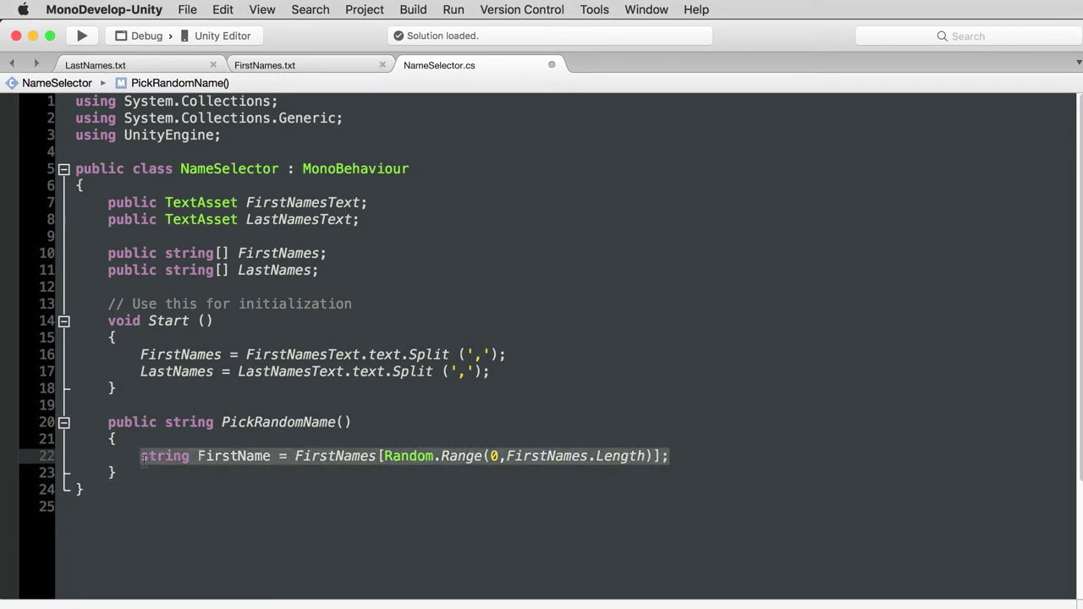
key("Right")
key("Return")
type("string FirstName = FirstNames[Random.Range(0,FirstNames.Length)];")
Change the duplicate to LastName using LastNames, then add a new line for the return statement
double_click(233, 474)
type("LasLastN")
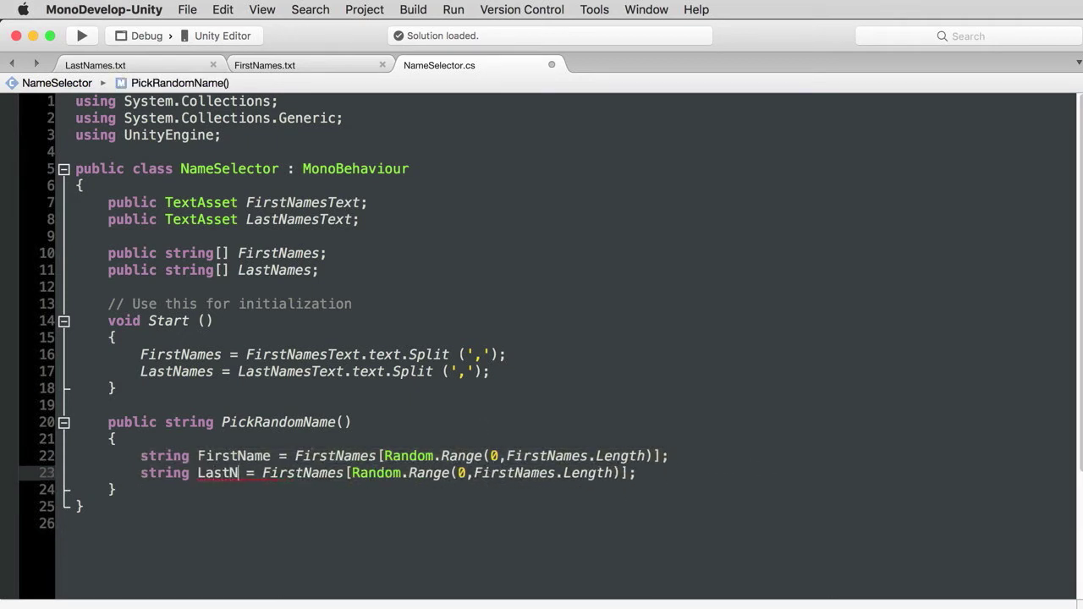
type("ame")
double_click(278, 270)
key("ctrl+c")
double_click(321, 473)
key("ctrl+v")
double_click(533, 474)
key("ctrl+v")
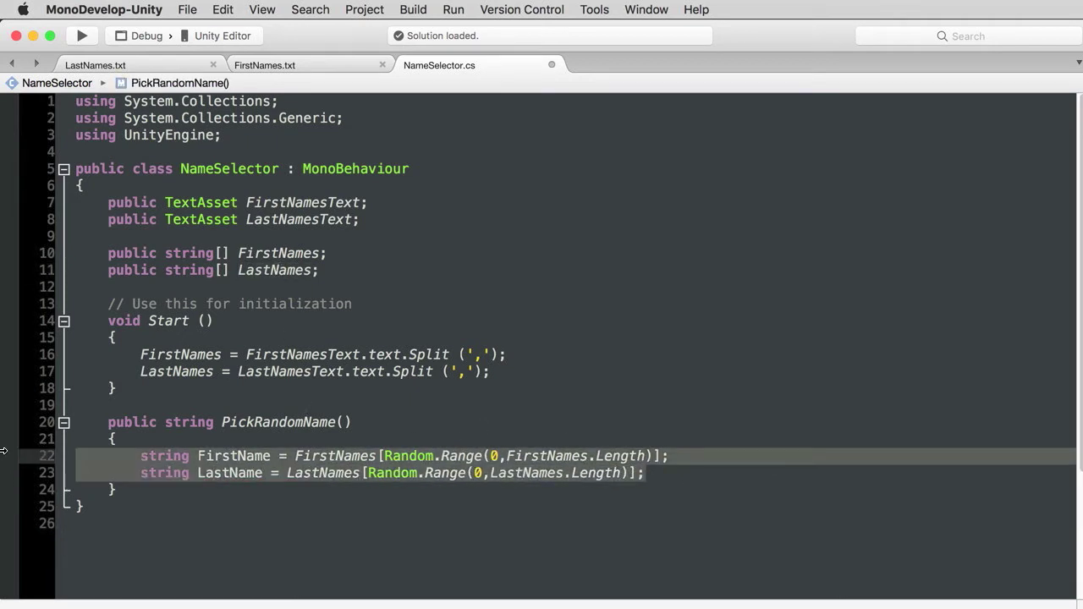
key("End")
key("Return")
key("Return")
type("return ")
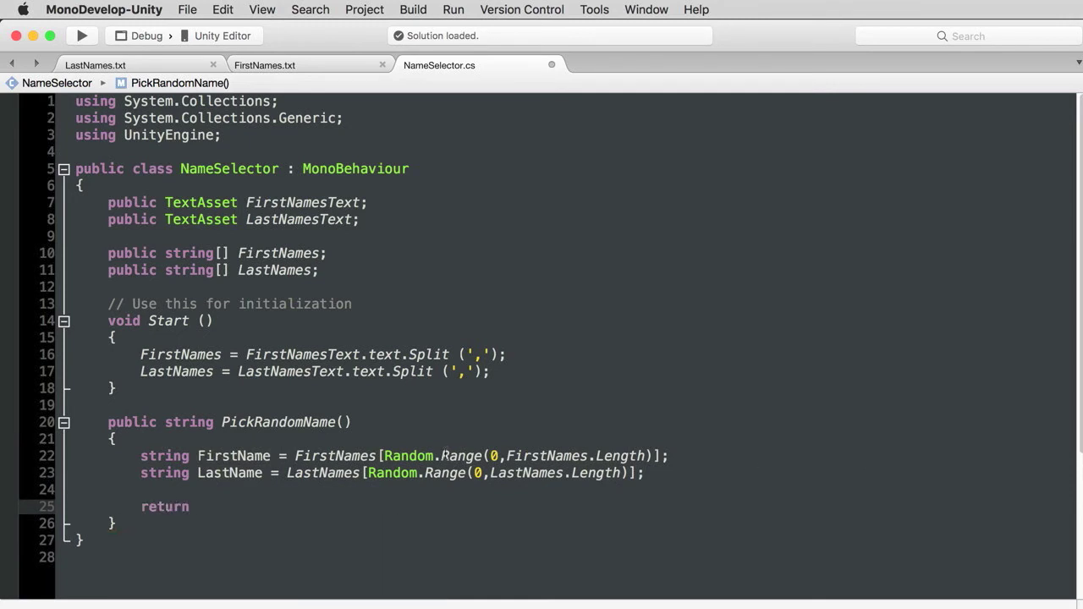
type("FirstName +")
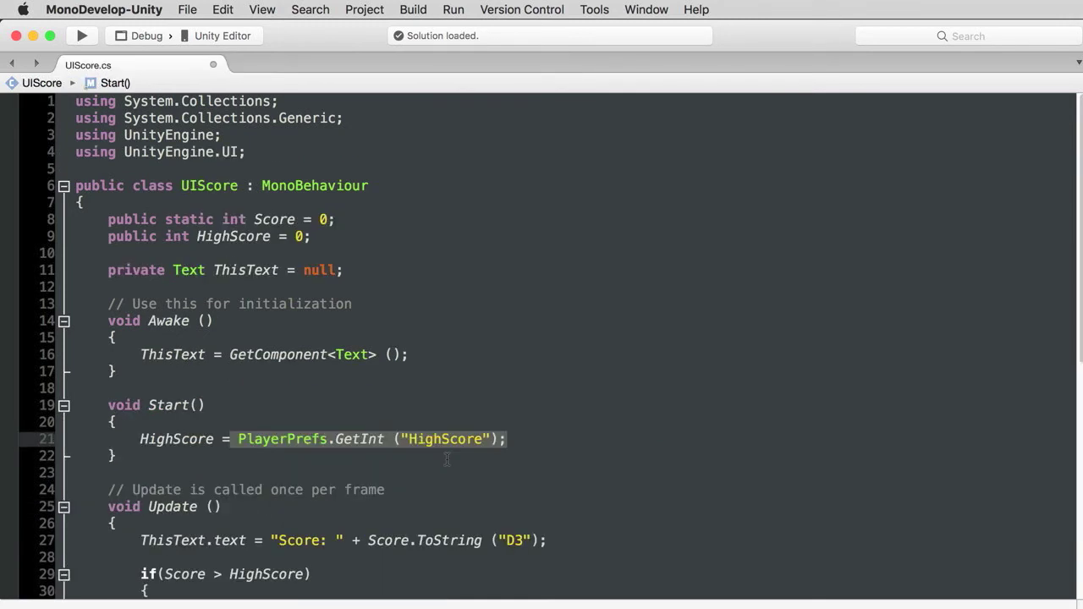
Add ", 0" to GetInt("HighScore") on line 21, then move to the end of line 39
key("Home")
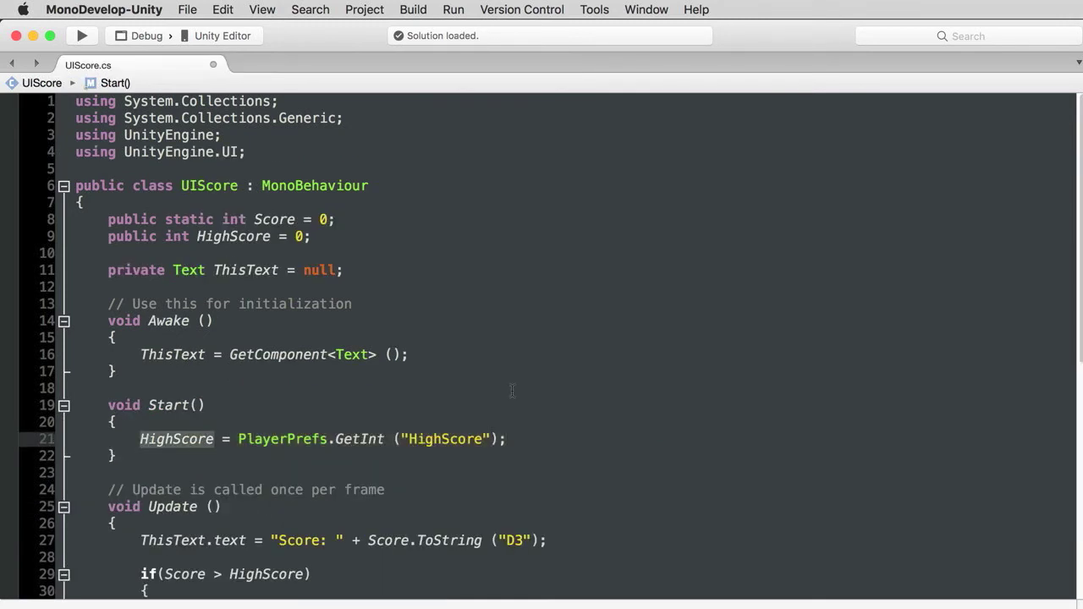
left_click(493, 439)
type(", ")
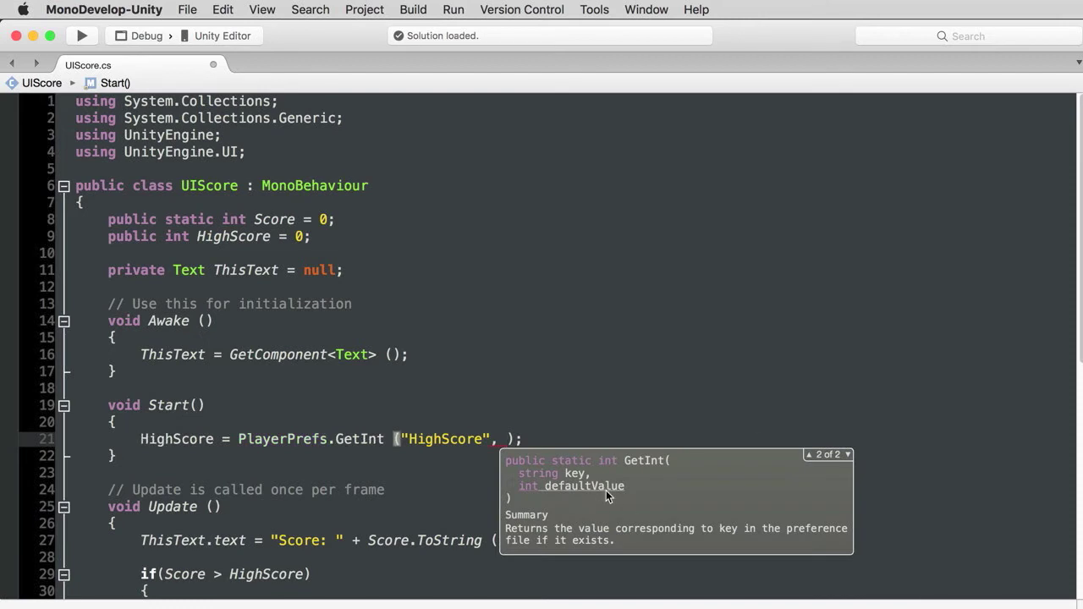
type("0")
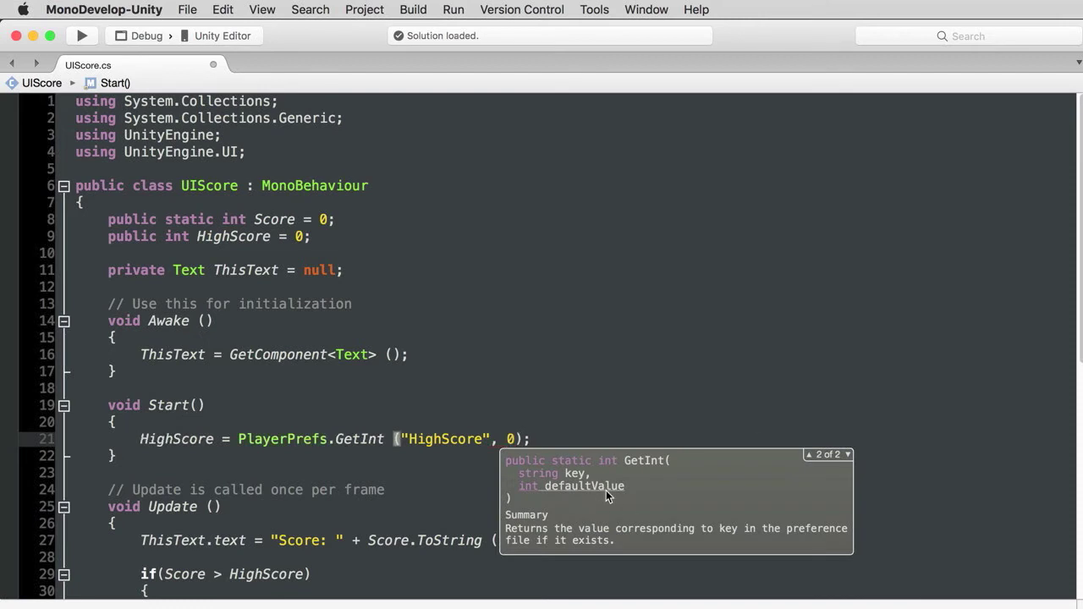
key("End")
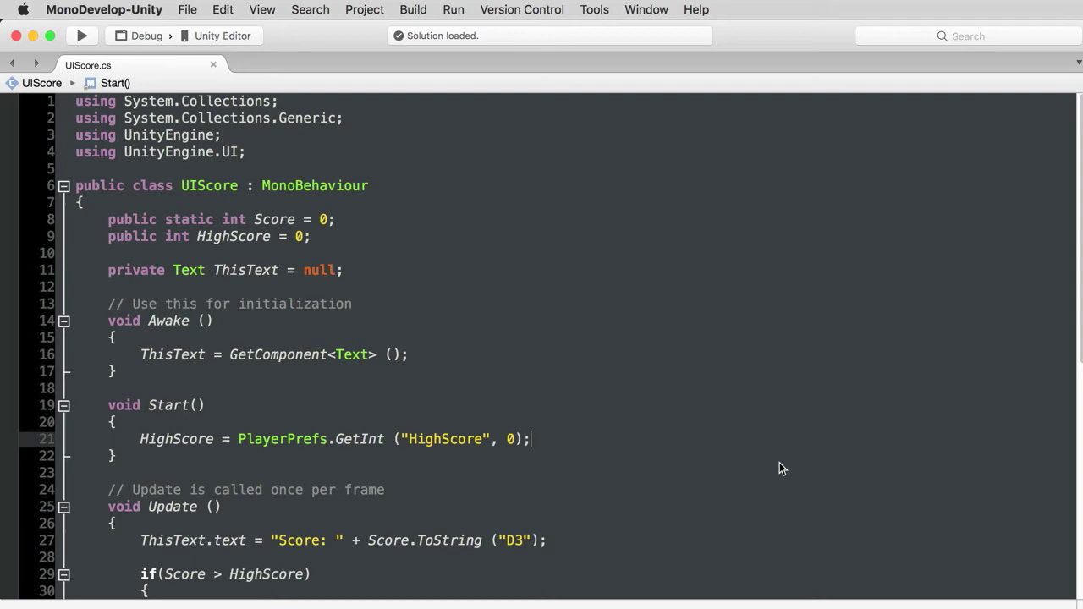
scroll(349, 449, "down", 5)
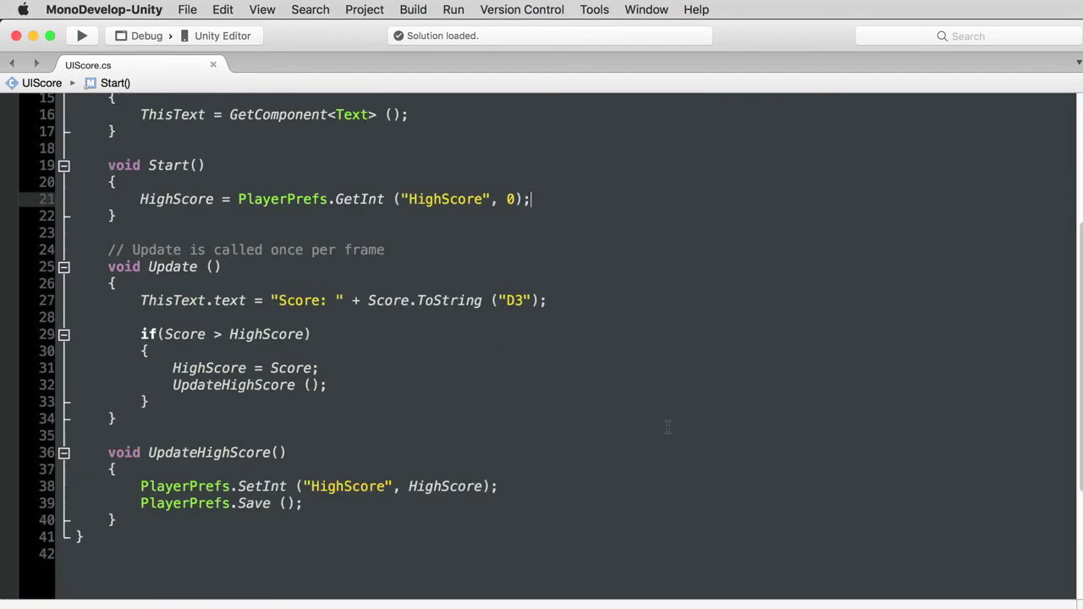
left_click(352, 566)
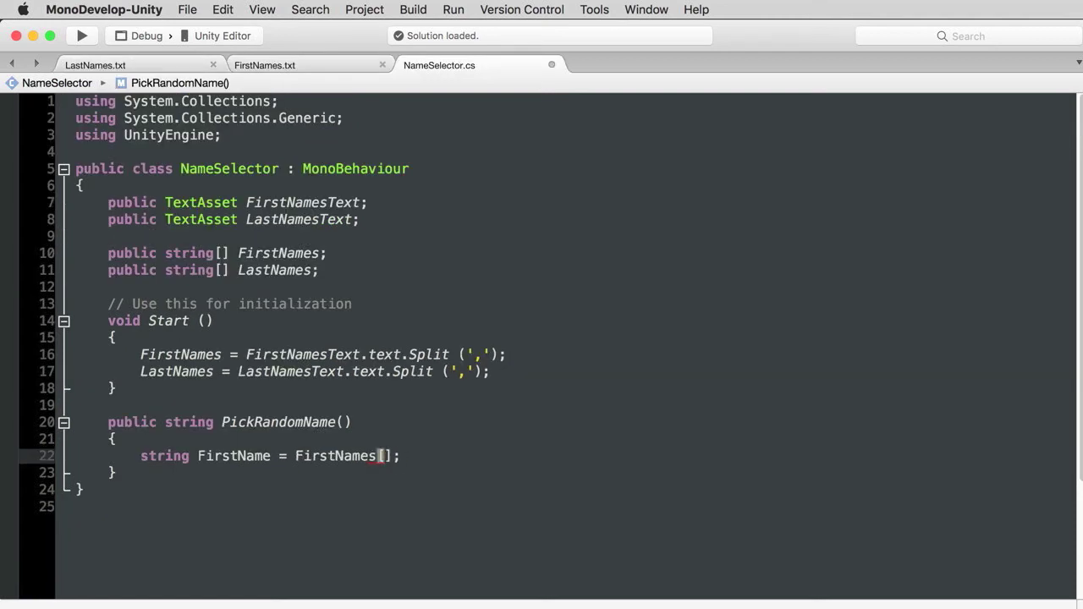
type("Random.Range(0")
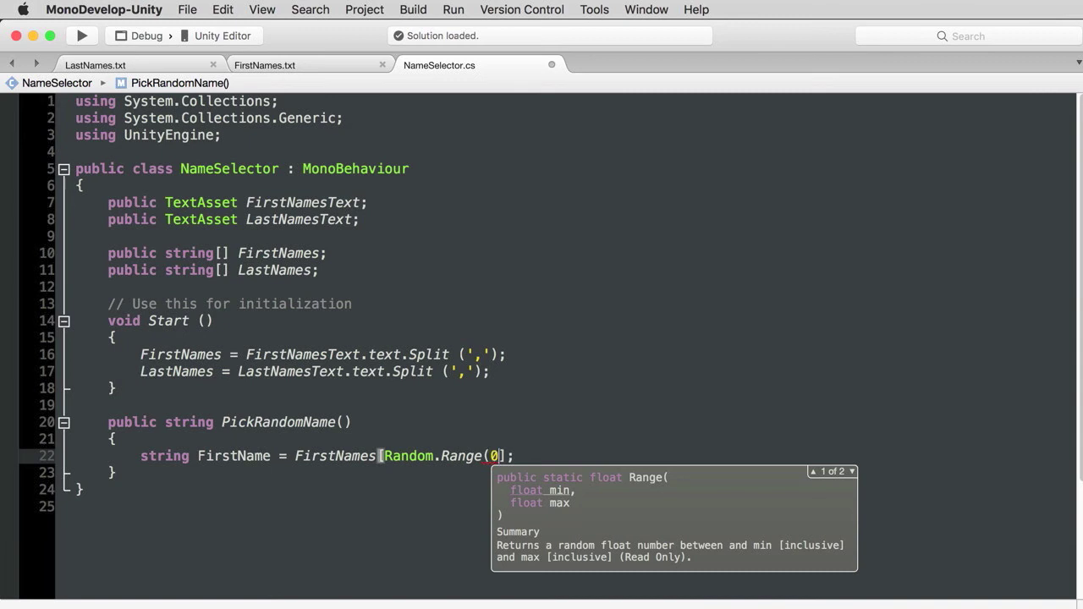
type(",")
type("F")
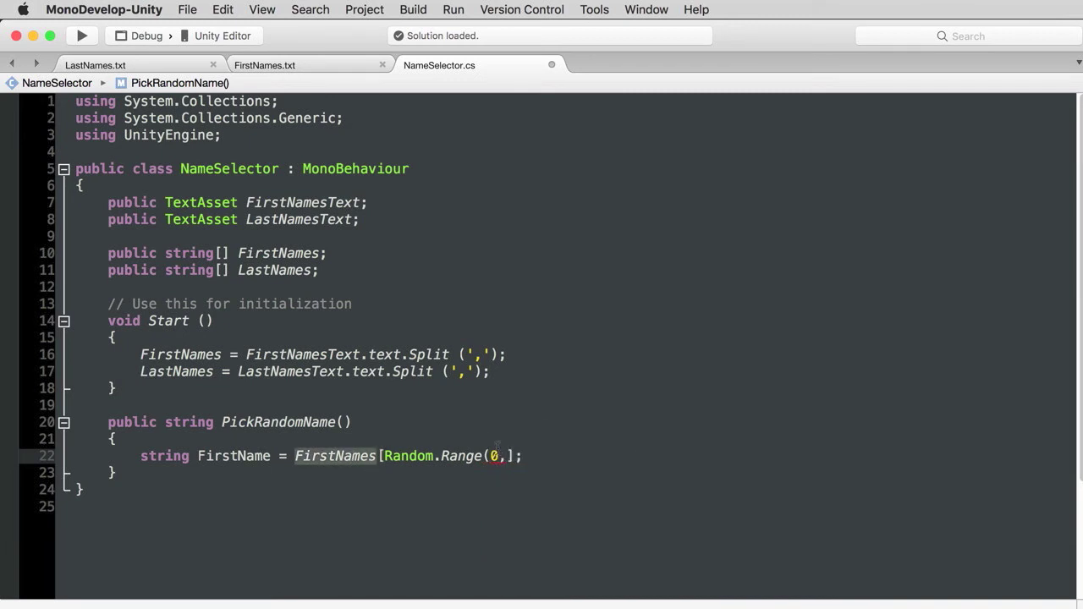
type("irstNames.Length")
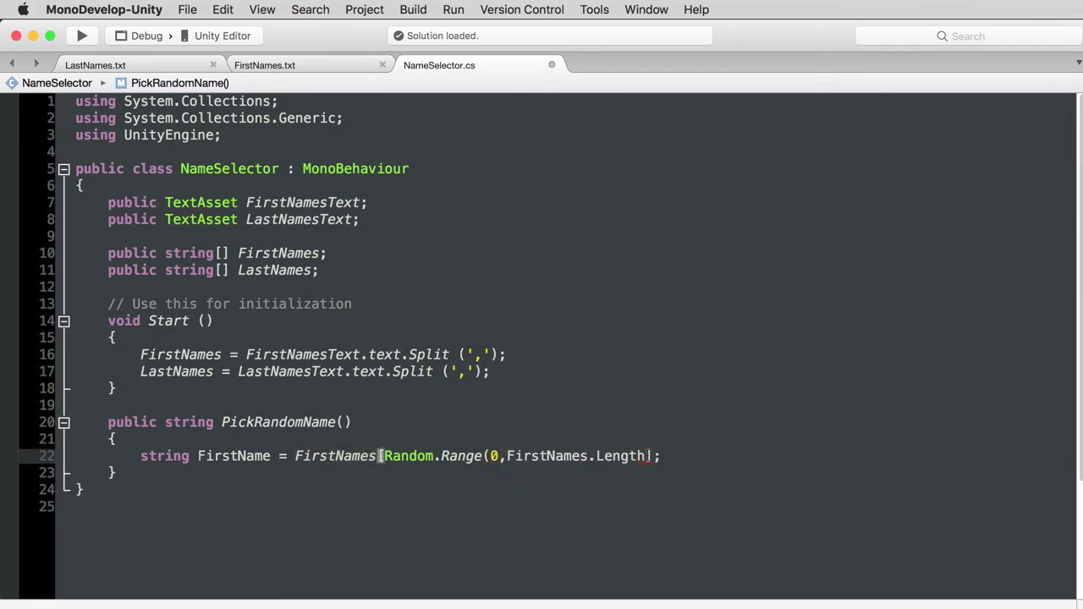
type(")")
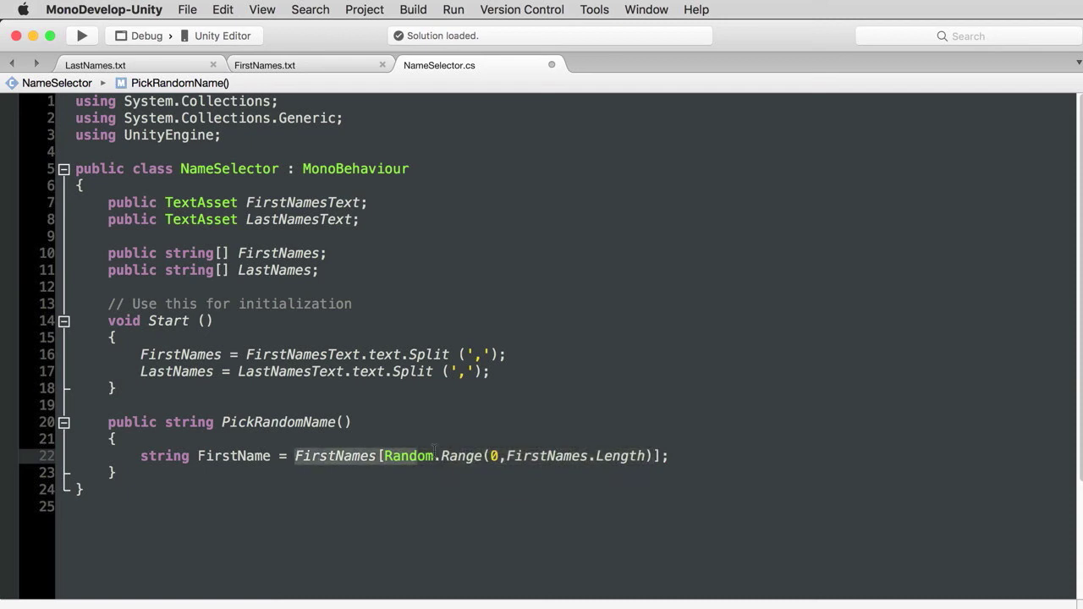
Duplicate the FirstName Random.Range line onto a new line below it
triple_click(300, 457)
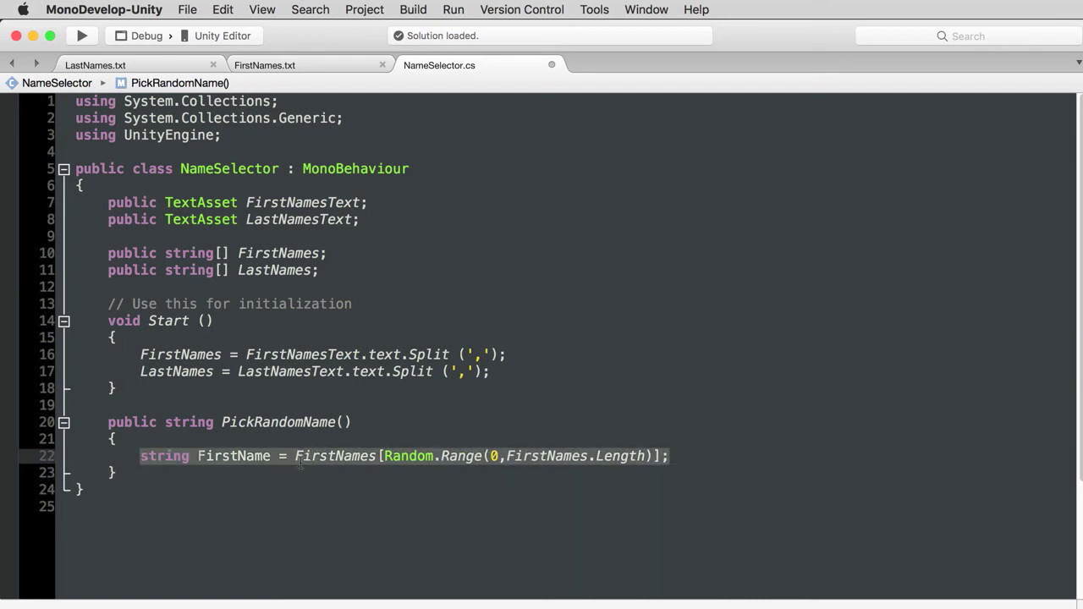
key("super+c")
key("Right")
key("Return")
key("super+v")
Change the duplicate to LastName from LastNames and add a line for the return
double_click(233, 473)
type("La")
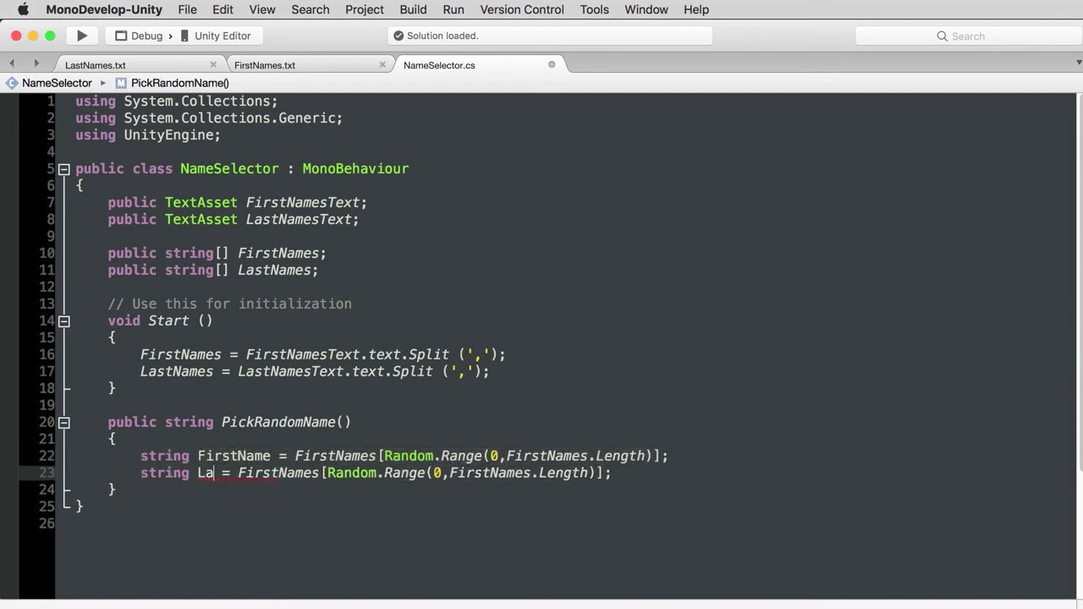
type("stName")
double_click(279, 473)
type("LastNames")
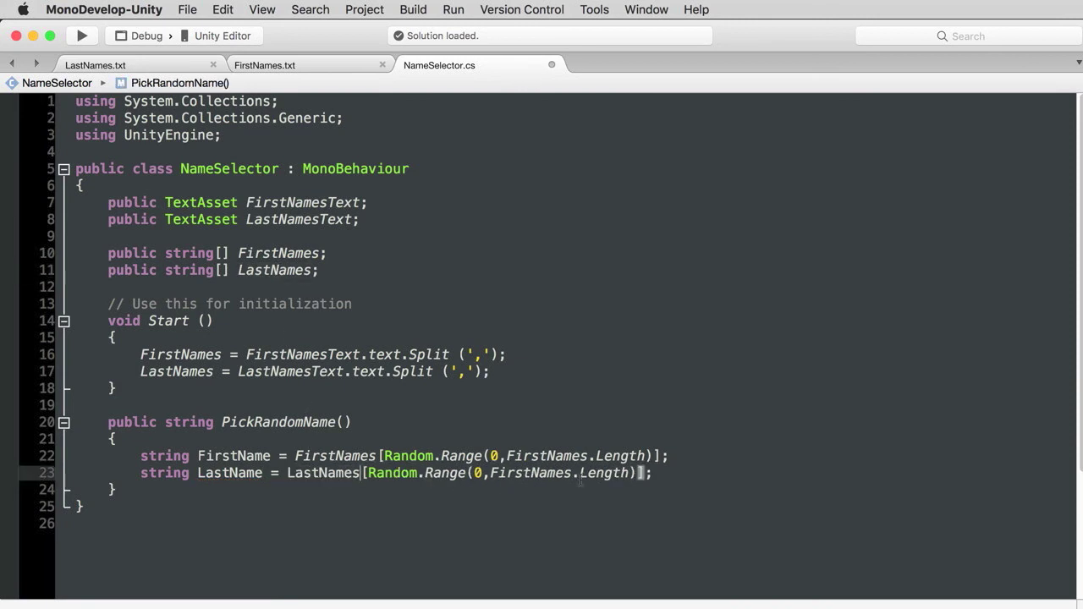
double_click(531, 473)
type("LastNames")
key("End")
key("Return")
key("Return")
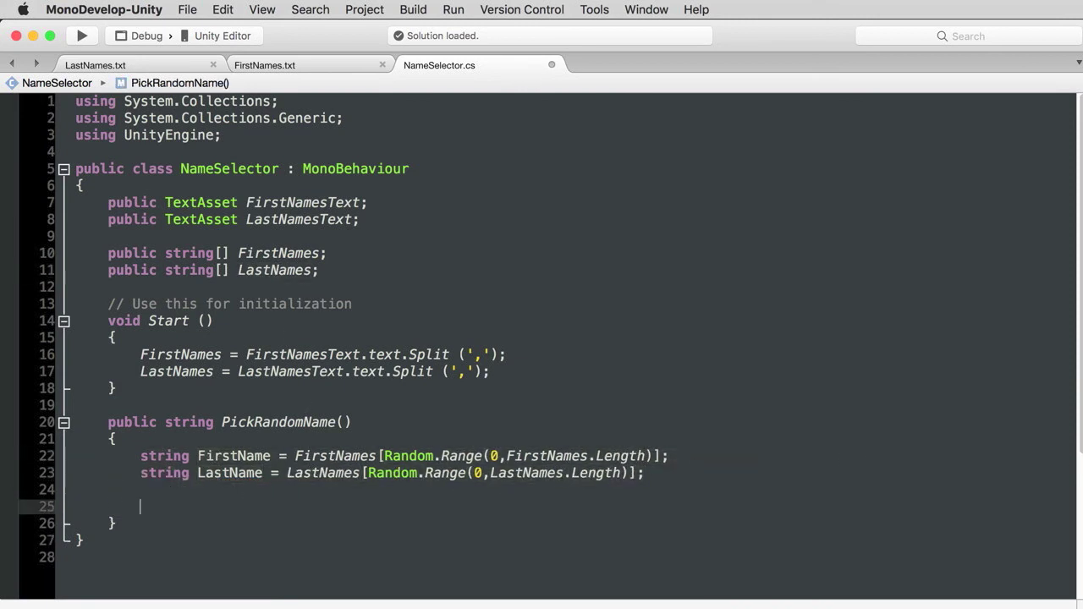
type("return FirstName + \" \" ")
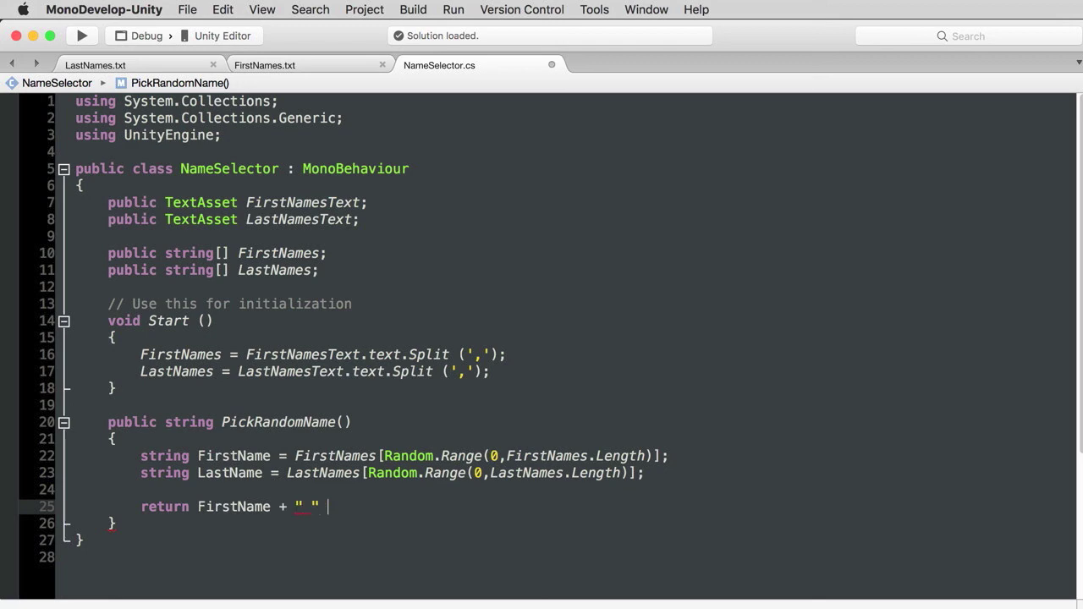
type("+ LastName;")
Remove the blank line before the return, save NameSelector.cs, and switch back to Unity
key("Up")
key("BackSpace")
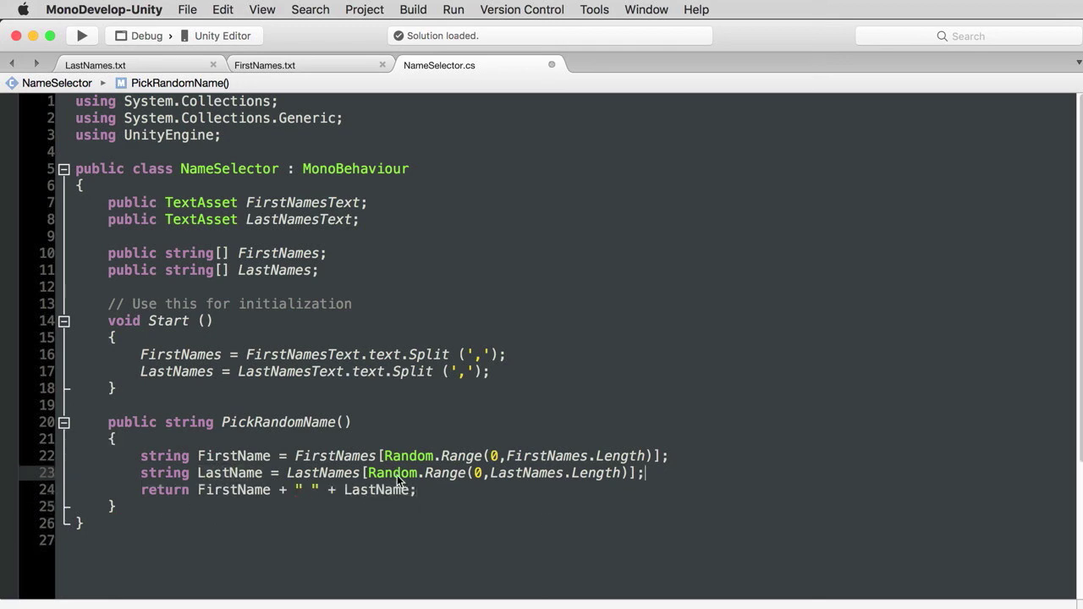
key("super+s")
key("super+Tab")
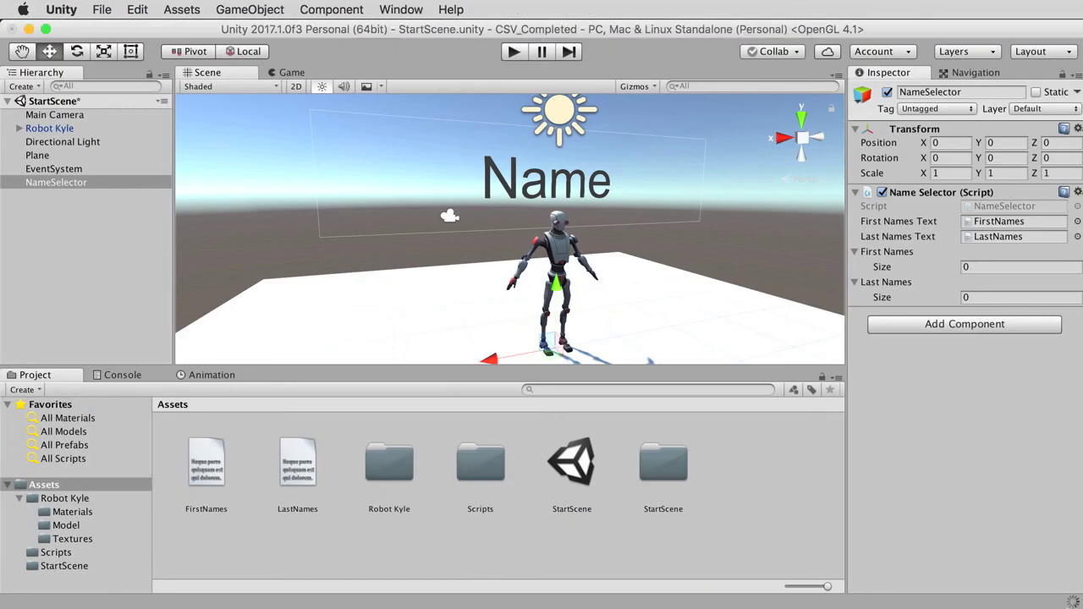